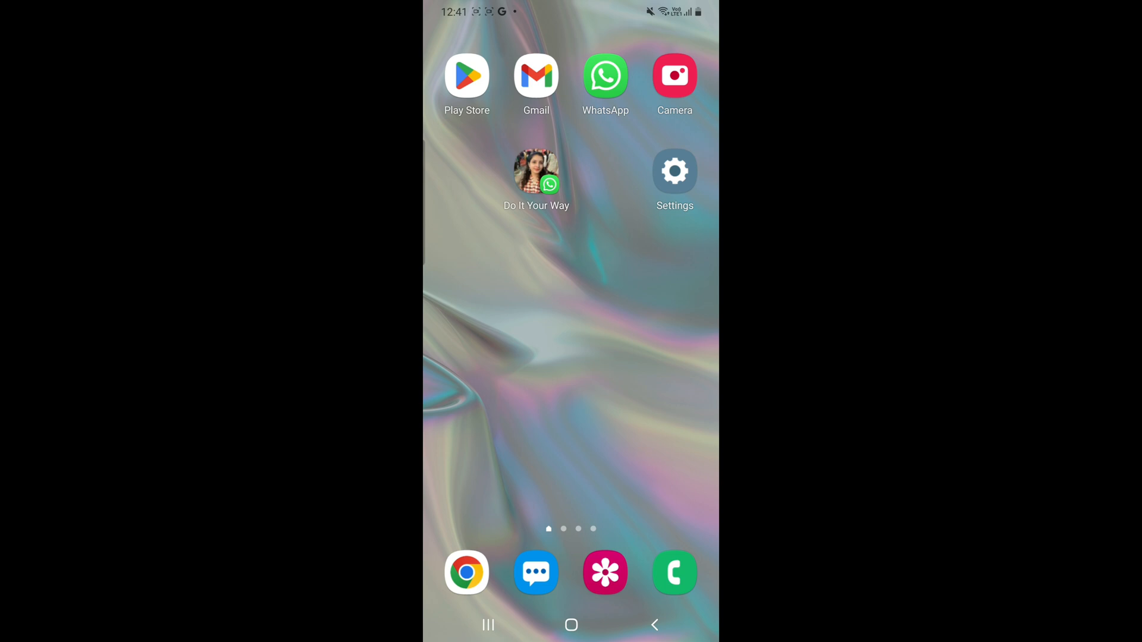
- Open WhatsApp and go into the Do It Your Way chat with its voice messages
left_click(605, 76)
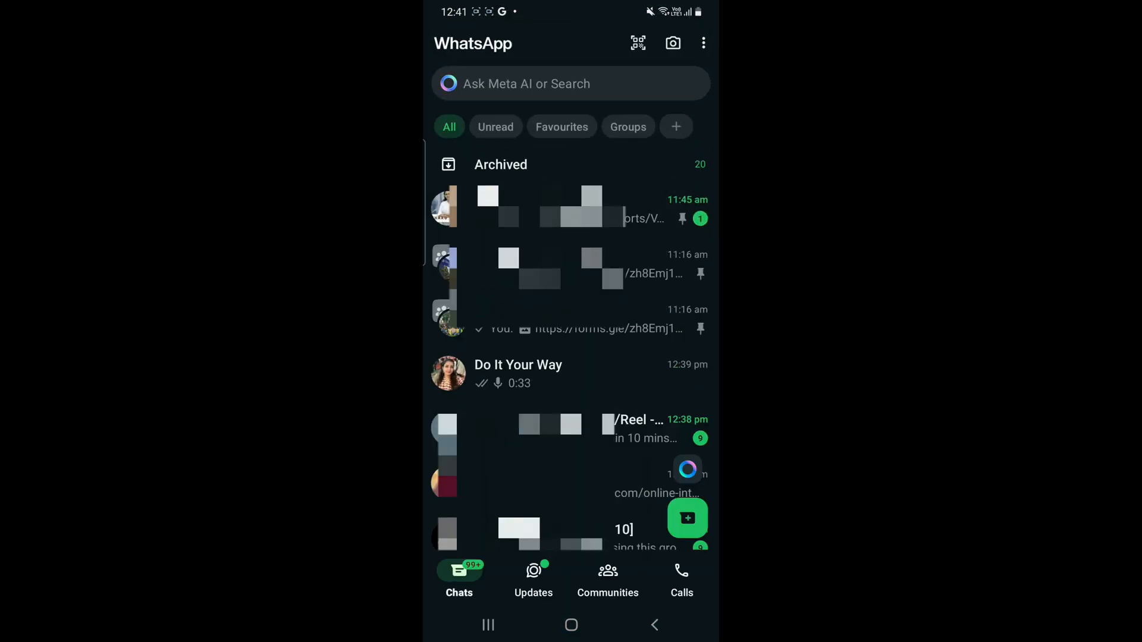
left_click(536, 373)
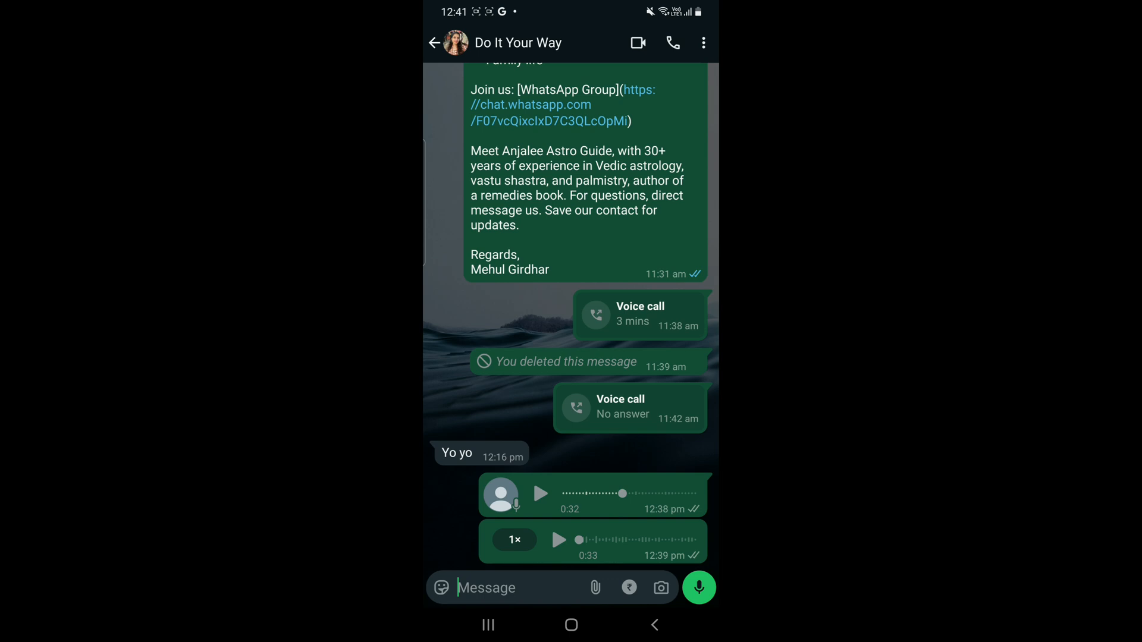
- Cycle the second voice message's speed through 1.5× and 2× back to 1×, then play it at 1×
left_click(514, 540)
left_click(515, 540)
left_click(515, 540)
left_click(515, 540)
left_click(515, 540)
left_click(516, 540)
left_click(515, 540)
left_click(559, 541)
- Play the second voice message at 1.5× speed and stop it partway
left_click(516, 540)
left_click(559, 540)
left_click(560, 540)
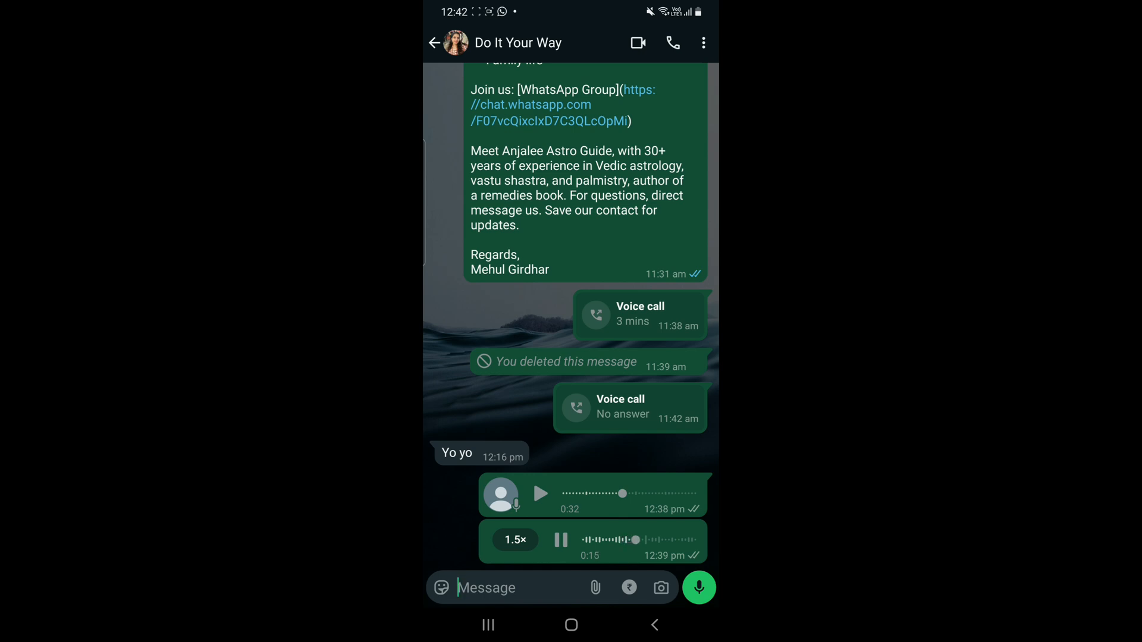
left_click(560, 540)
- Play the second voice message at 2× speed and stop it
left_click(515, 539)
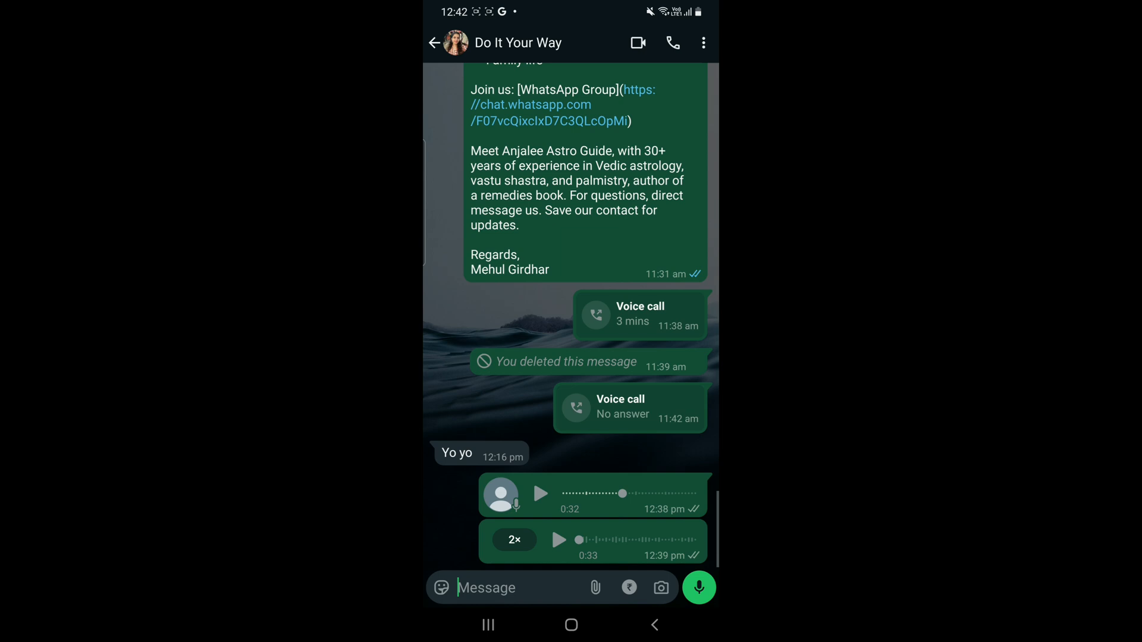
left_click(559, 540)
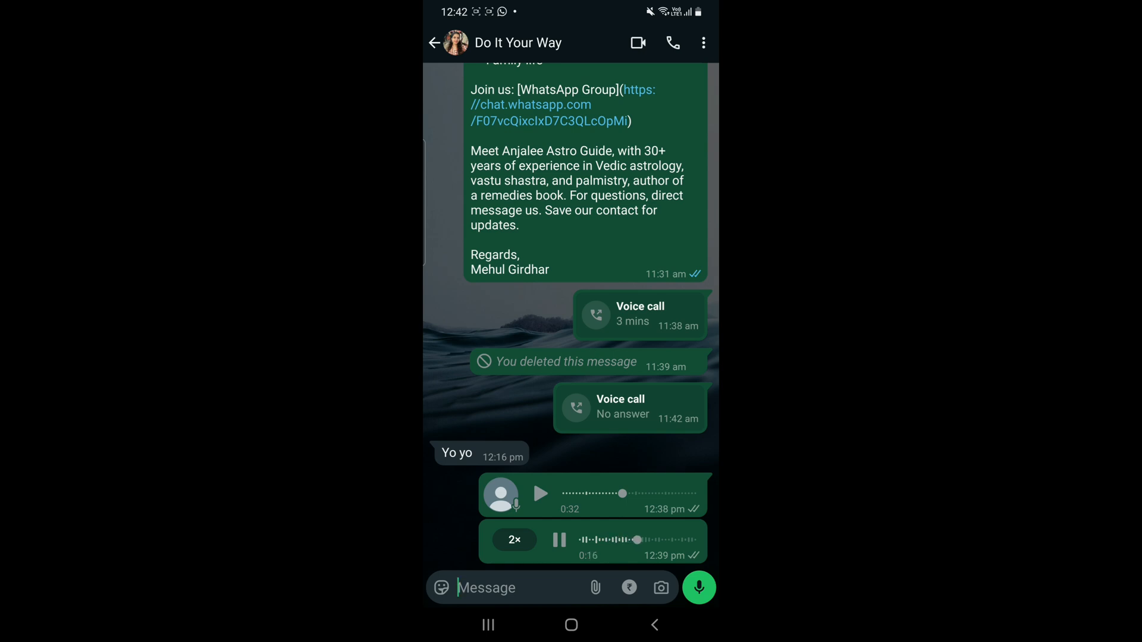
left_click(558, 540)
- Seek later in the first voice message and start it playing, pausing and resuming once
left_click_drag(622, 493, 676, 493)
left_click(540, 493)
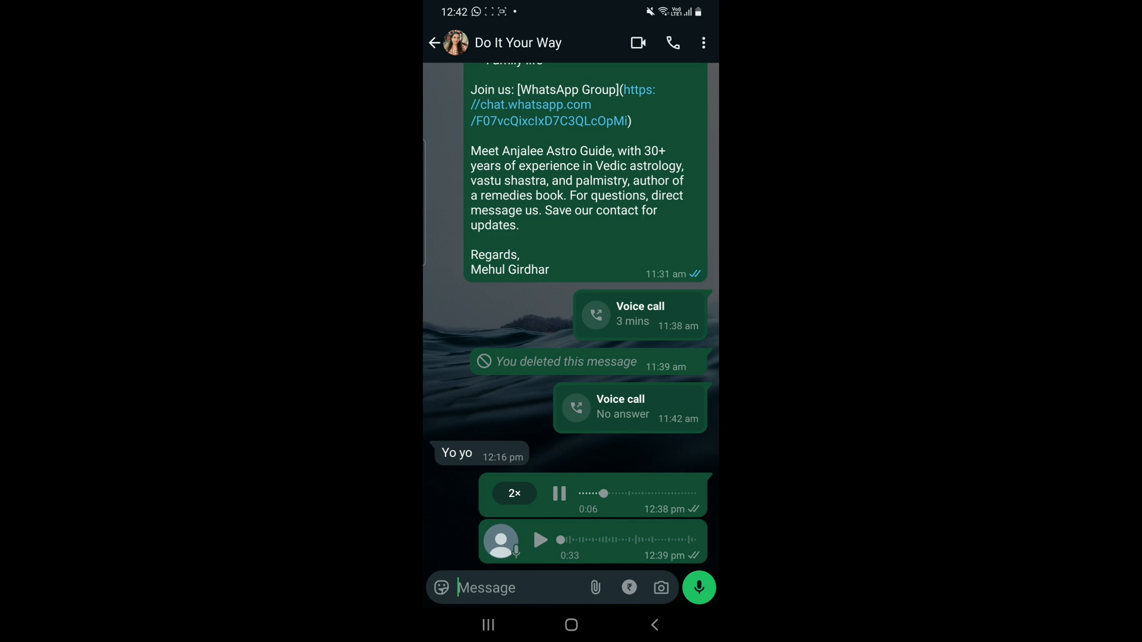
left_click(559, 493)
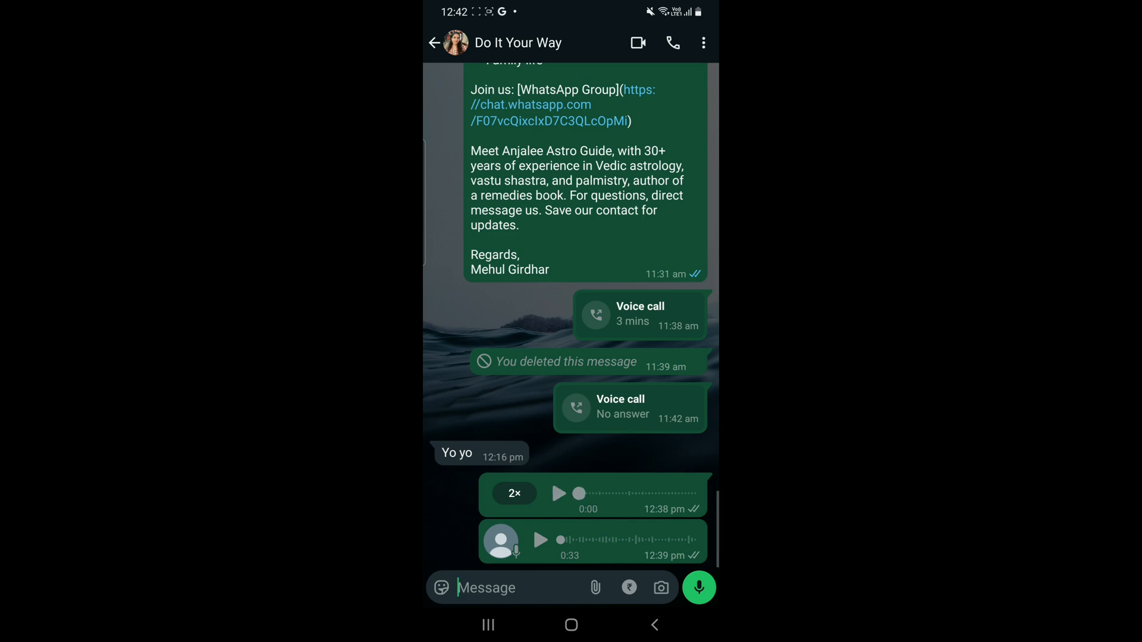
left_click(559, 493)
- Switch the first voice message's speed among 1×, 1.5× and 2× while it plays
left_click(515, 494)
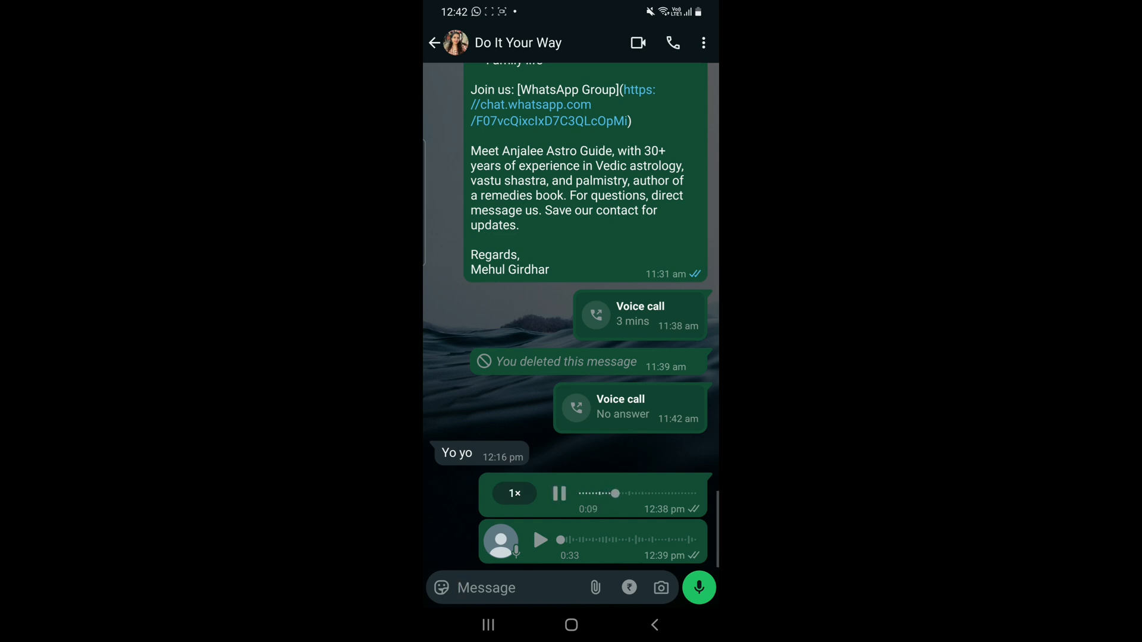
left_click(515, 493)
left_click(515, 494)
left_click(515, 494)
left_click(515, 493)
left_click(515, 493)
left_click(515, 493)
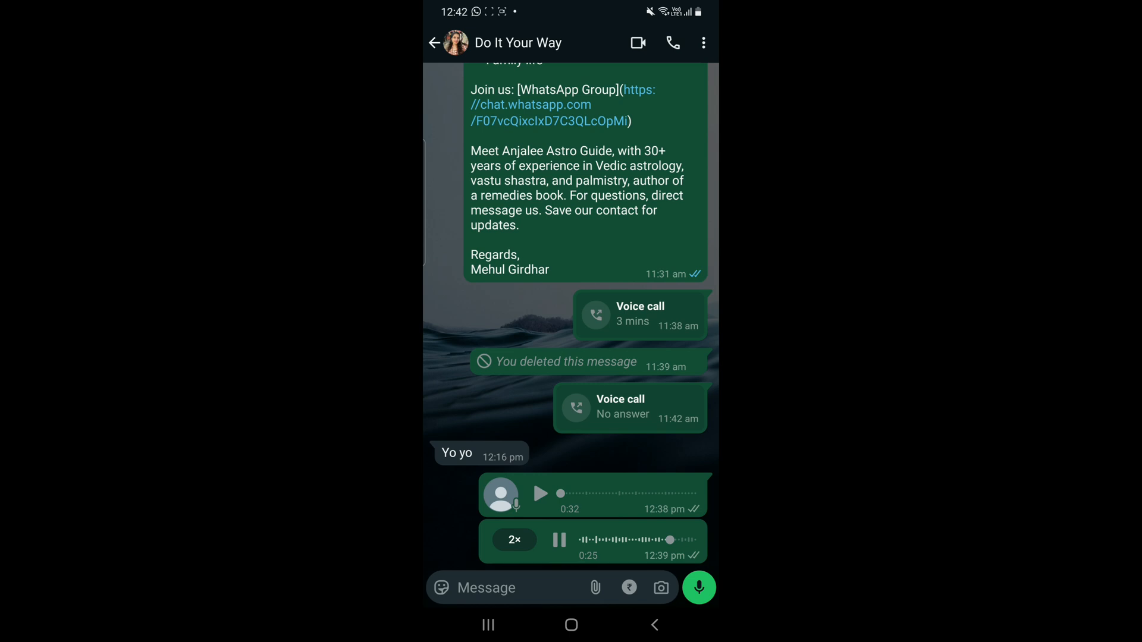
- Stop the second voice message near its end, leaving it at 2×
left_click(559, 540)
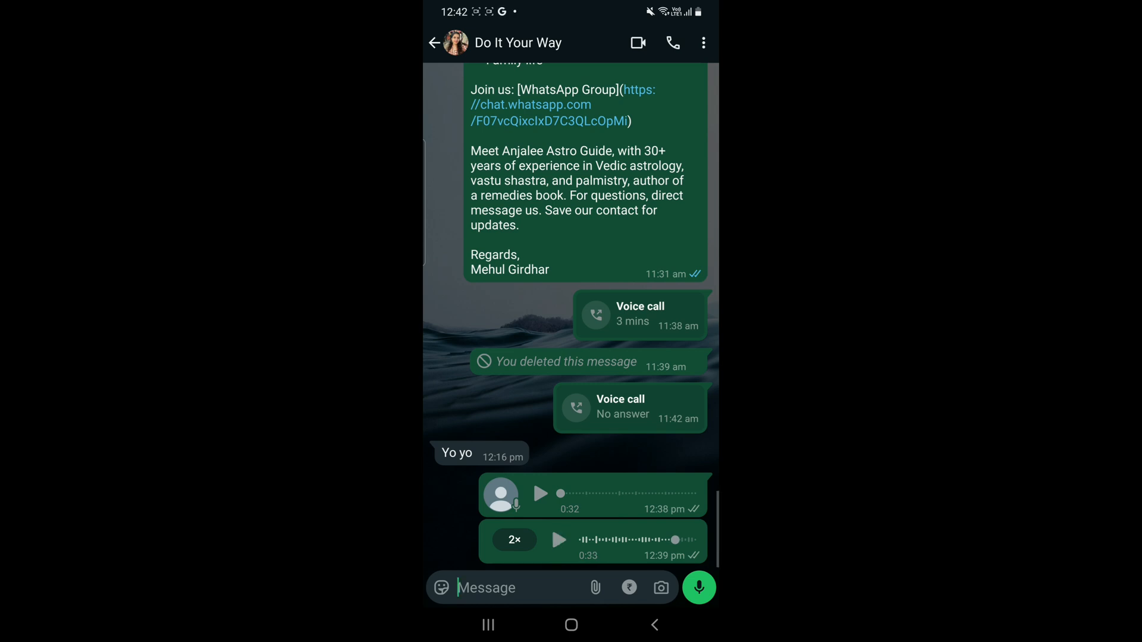